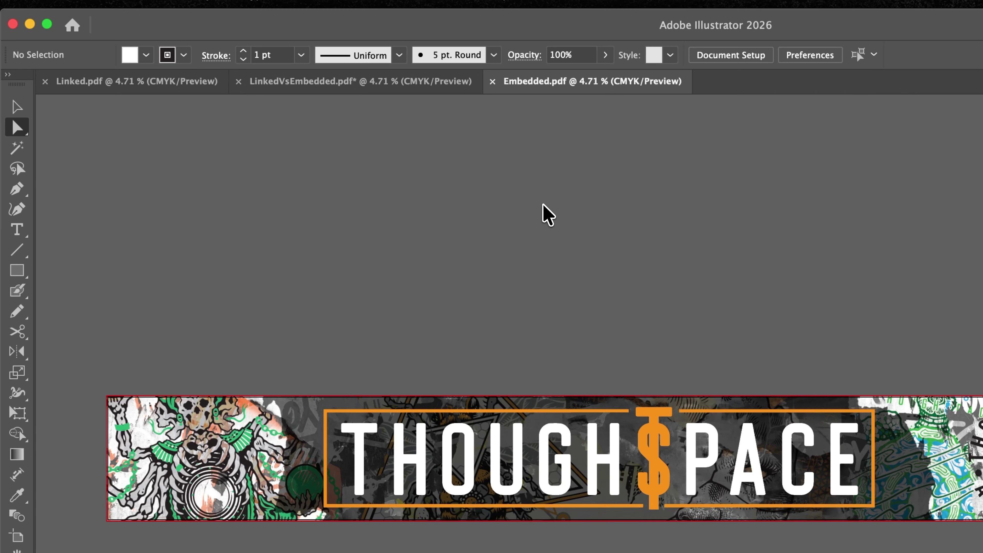
Step: Bring the Linked.pdf document forward and select the mural image behind the lettering
left_click(142, 79)
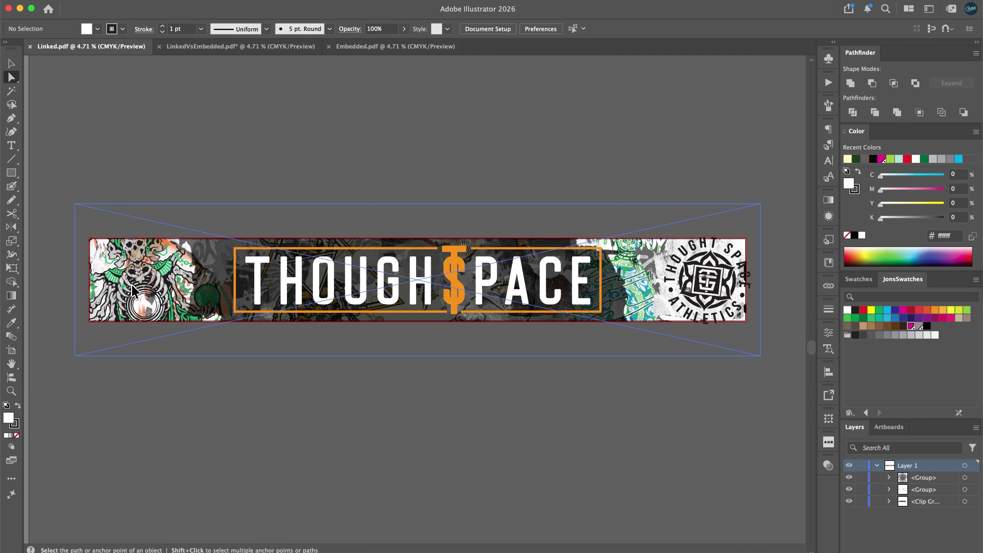
left_click(131, 290)
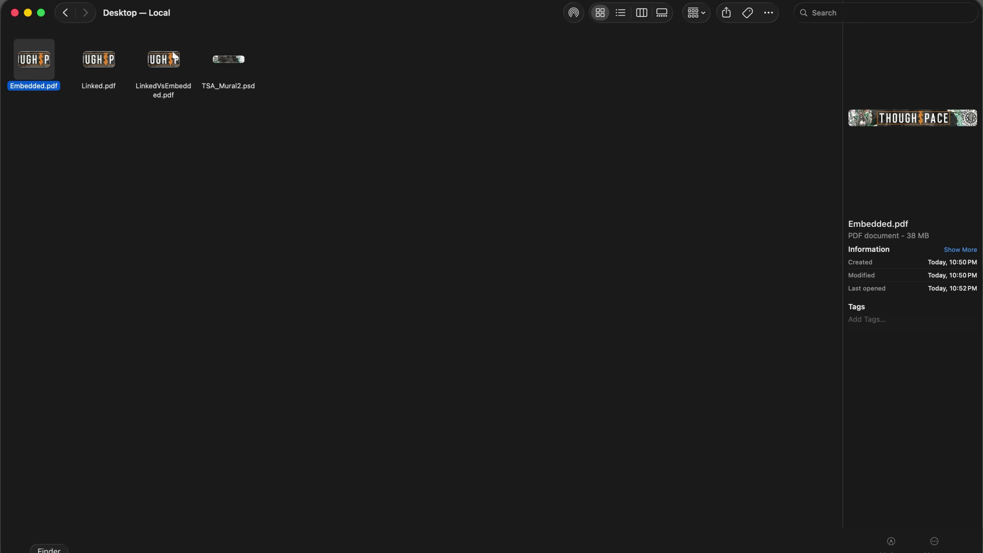
Step: Compare the file sizes of Linked.pdf and Embedded.pdf on the Desktop in Finder
left_click(106, 64)
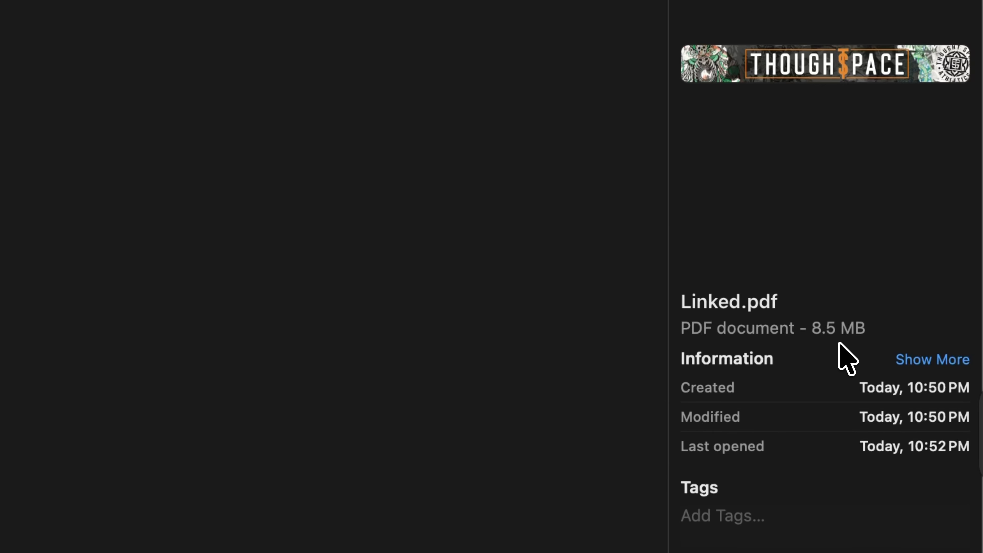
left_click(38, 64)
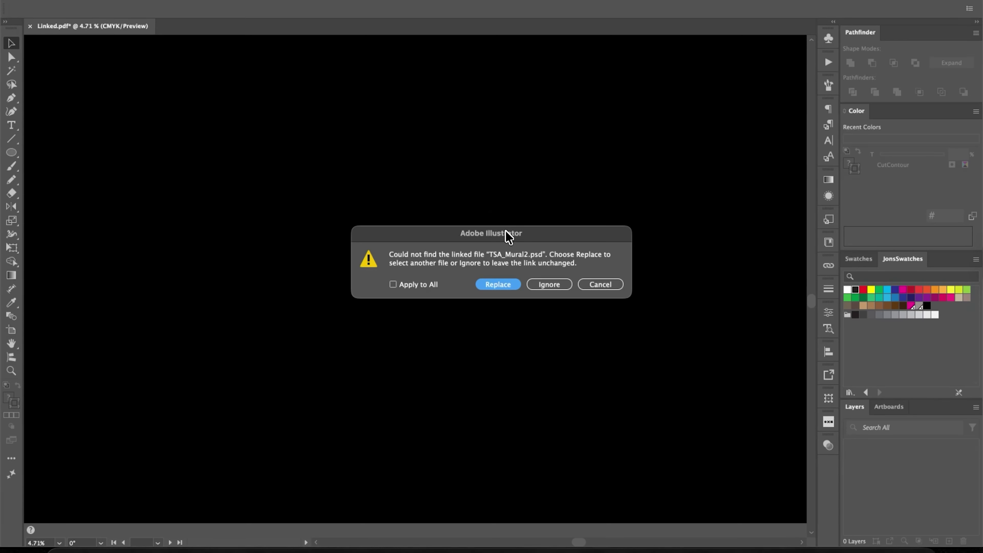
Step: Open Linked.pdf in Illustrator, ignoring the missing TSA_Mural2.psd link, and inspect the artwork
left_click(546, 287)
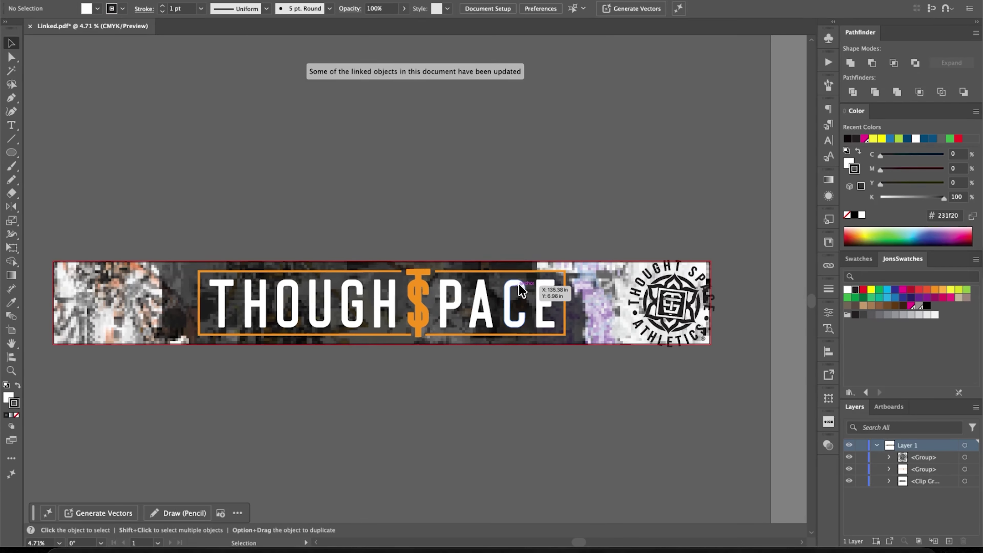
scroll(620, 307, "up", 3)
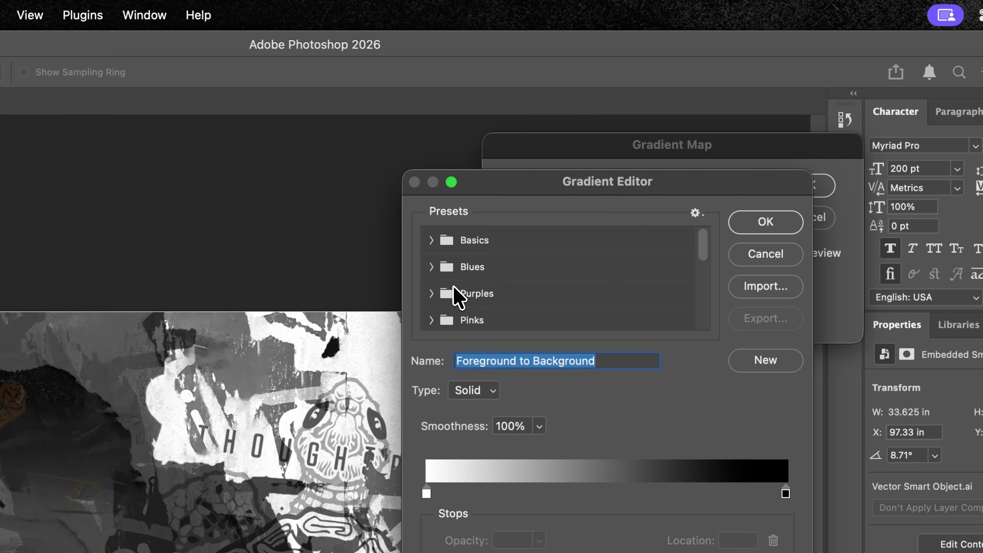
Step: Set the turtle artwork's Gradient Map to the Purple_02 preset from the Purples group in Photoshop and apply it
left_click(445, 293)
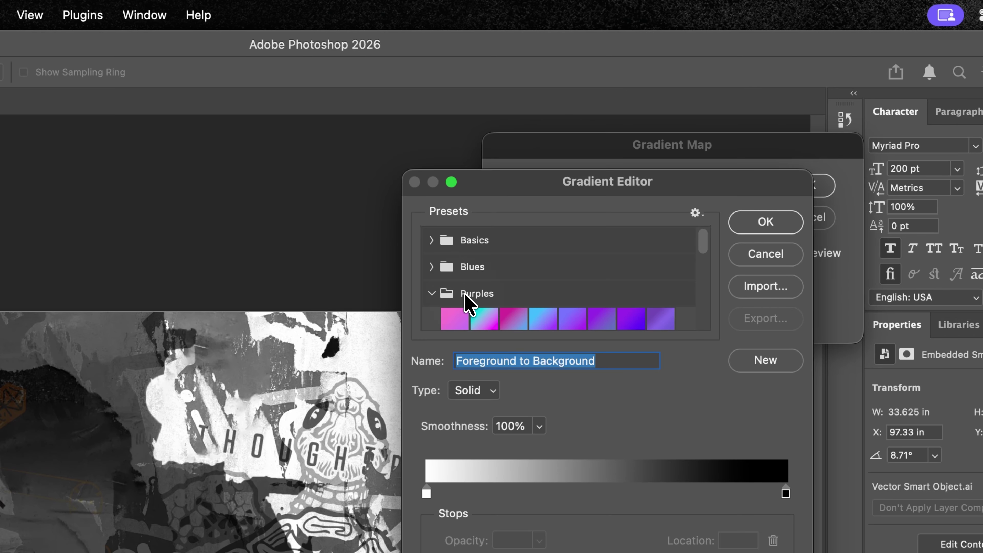
left_click(482, 326)
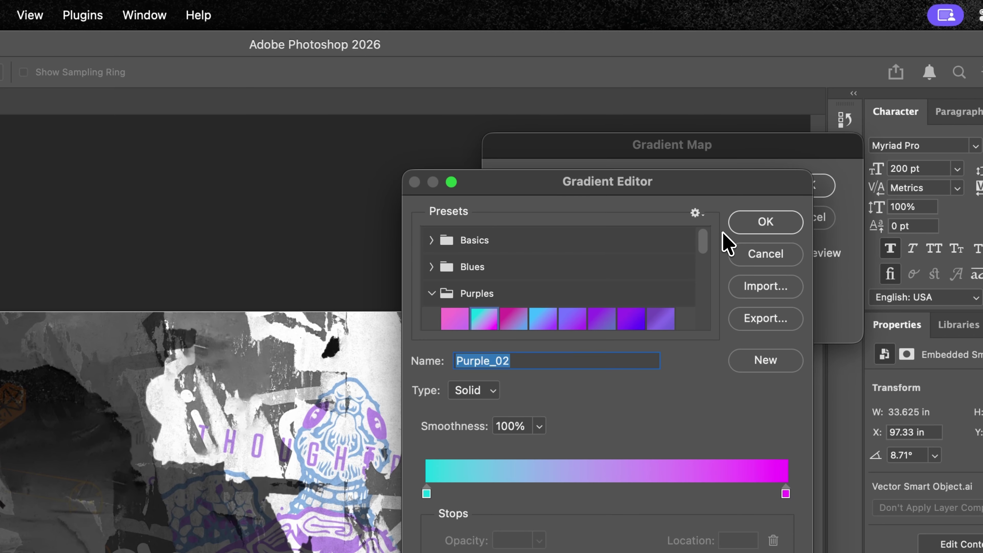
left_click(768, 226)
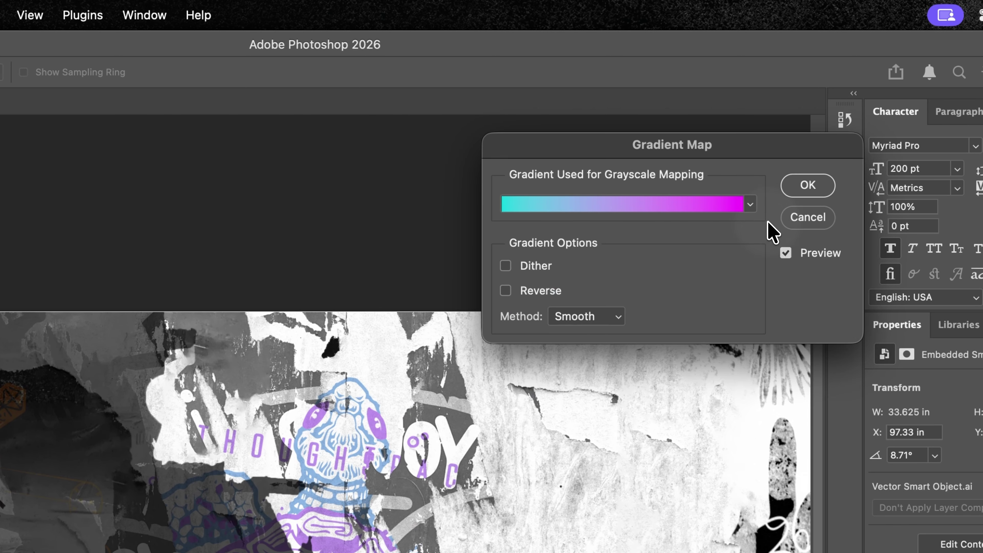
key("Return")
Step: Apply a white-to-black Gradient Map to the DG Gods layer and save TSA_Mural2.psd
left_click(263, 14)
mouse_move(276, 72)
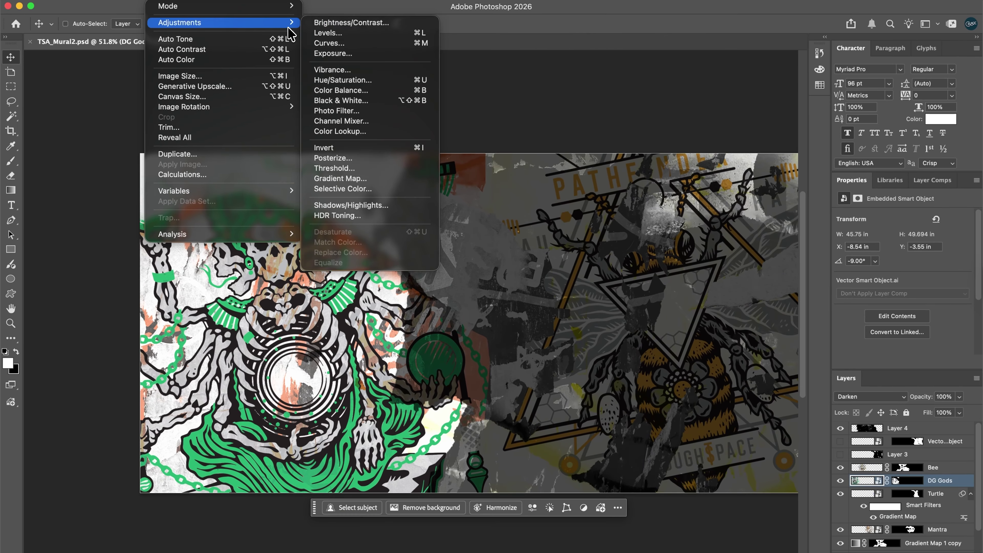
left_click(350, 178)
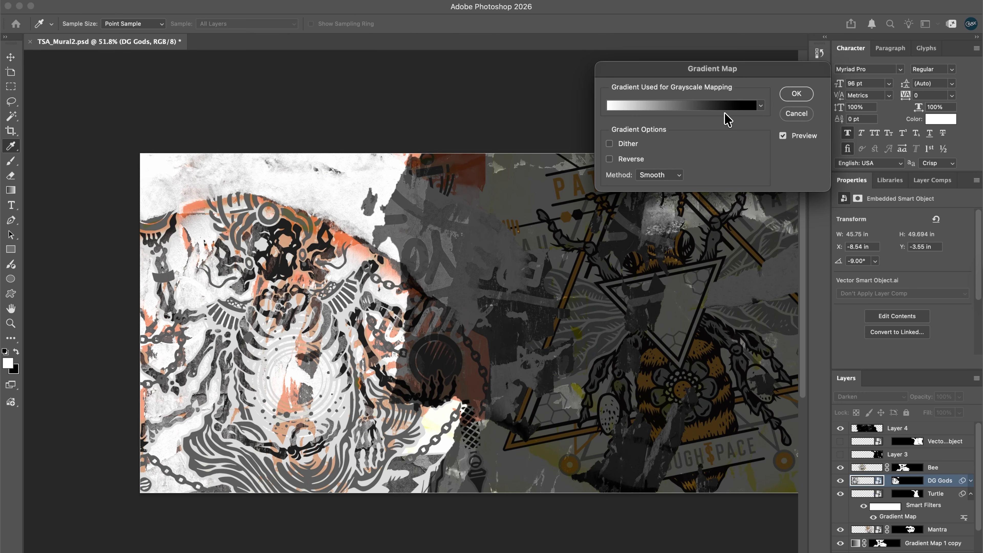
left_click(792, 92)
key("super+0")
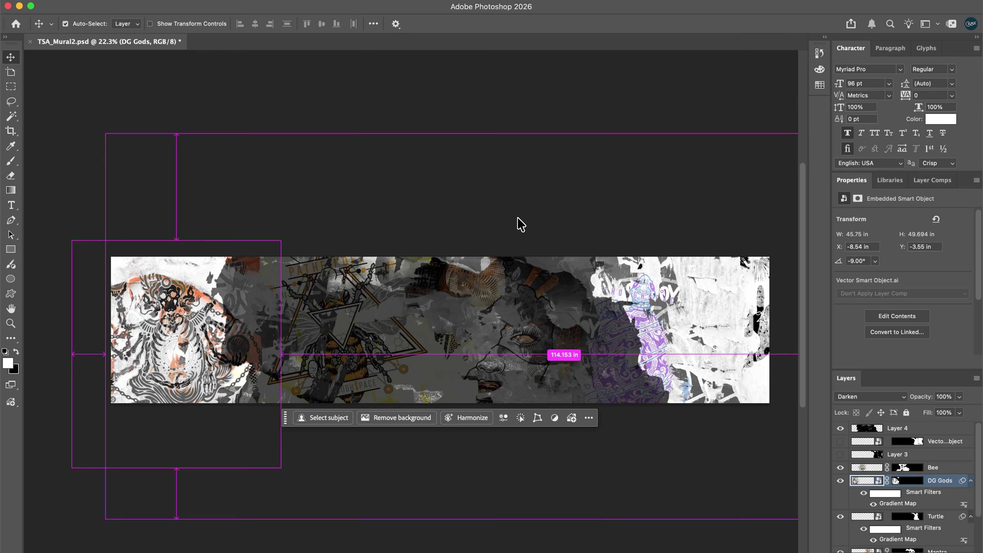
key("super+s")
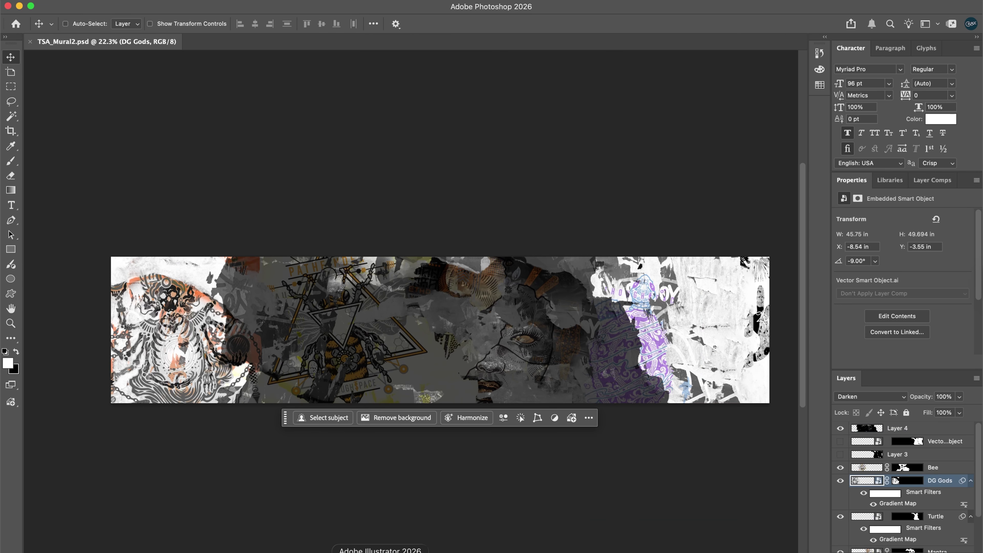
Step: Switch to Illustrator and answer the prompt about updating the modified links in Linked.pdf
left_click(380, 551)
left_click(411, 417)
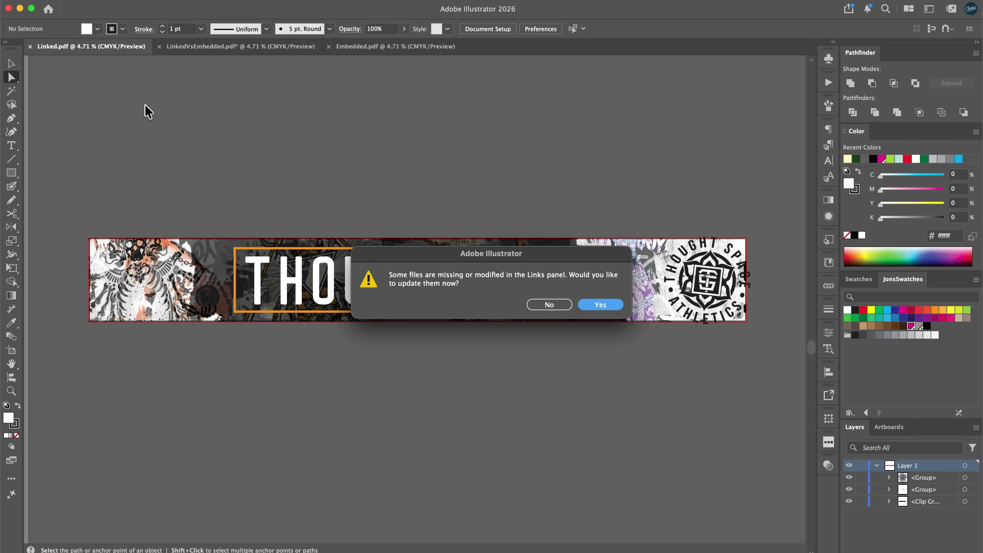
key("Return")
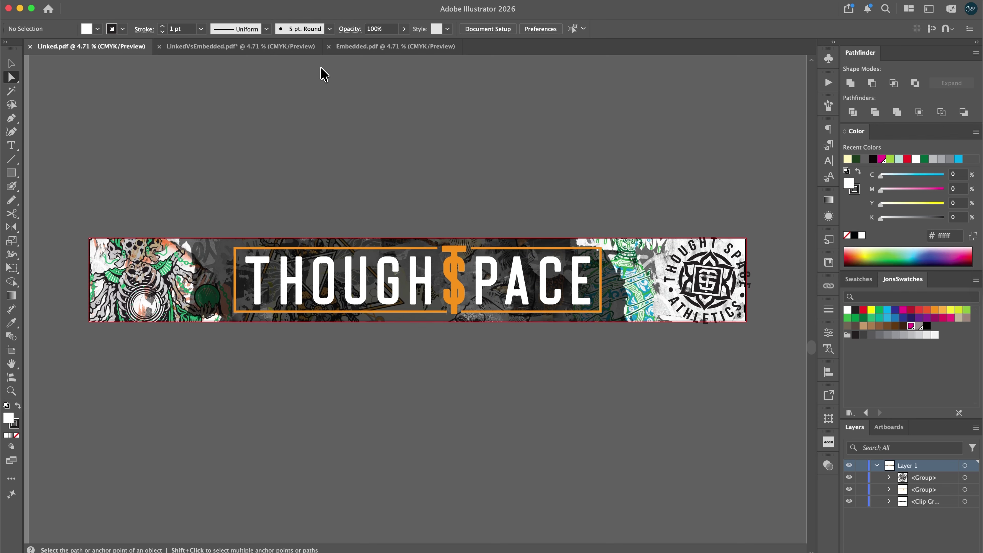
Step: Select the linked mural image in Linked.pdf and update its TSA_Mural2.psd link
key("v")
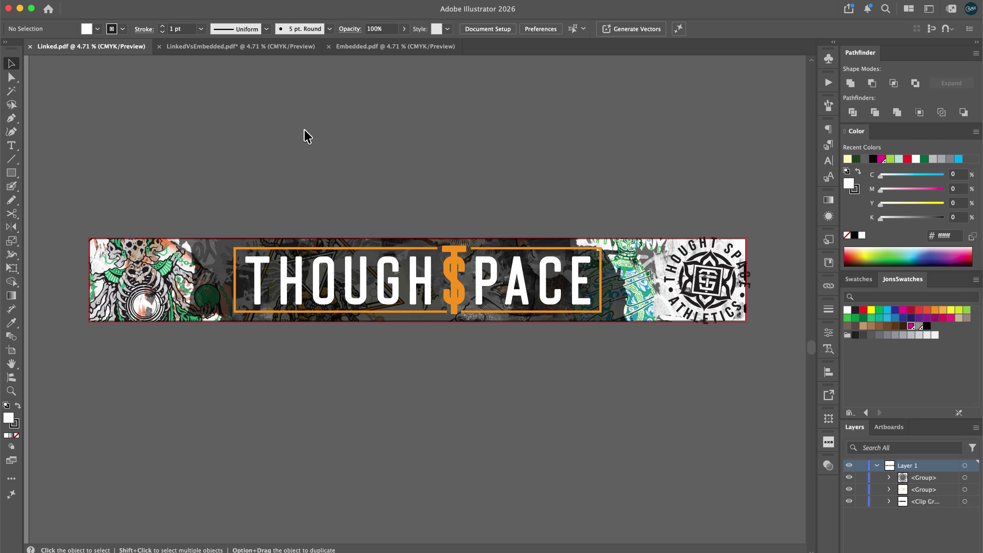
key("a")
left_click(309, 283)
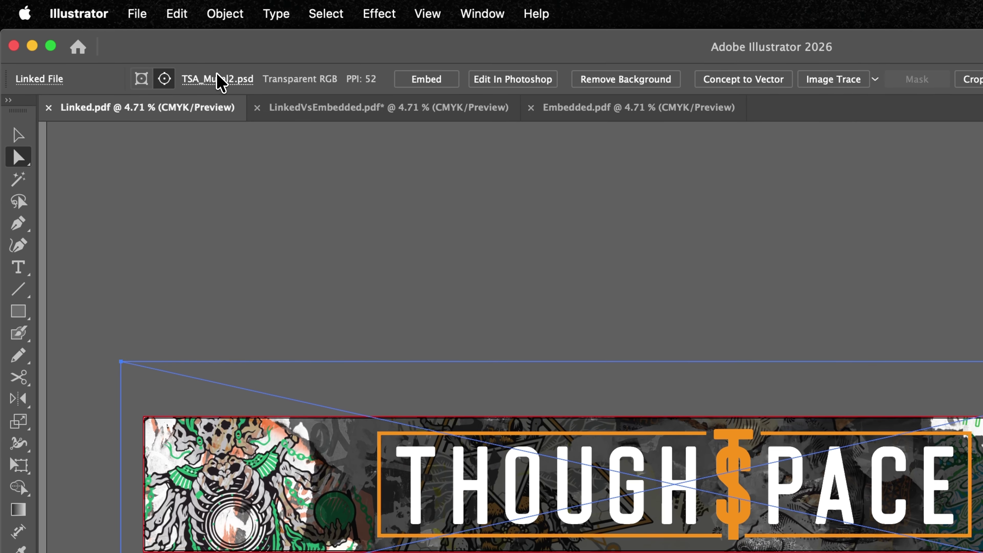
left_click(218, 76)
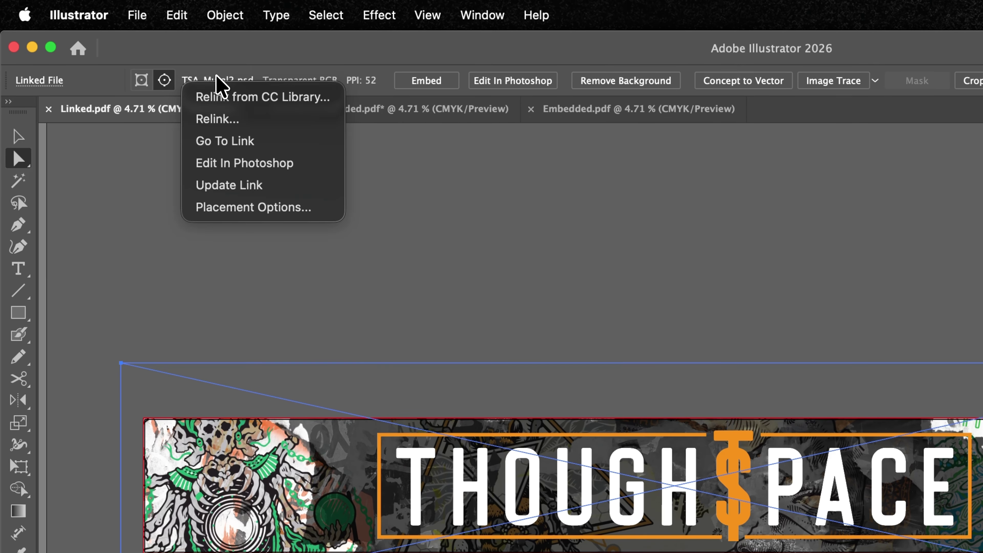
left_click(229, 185)
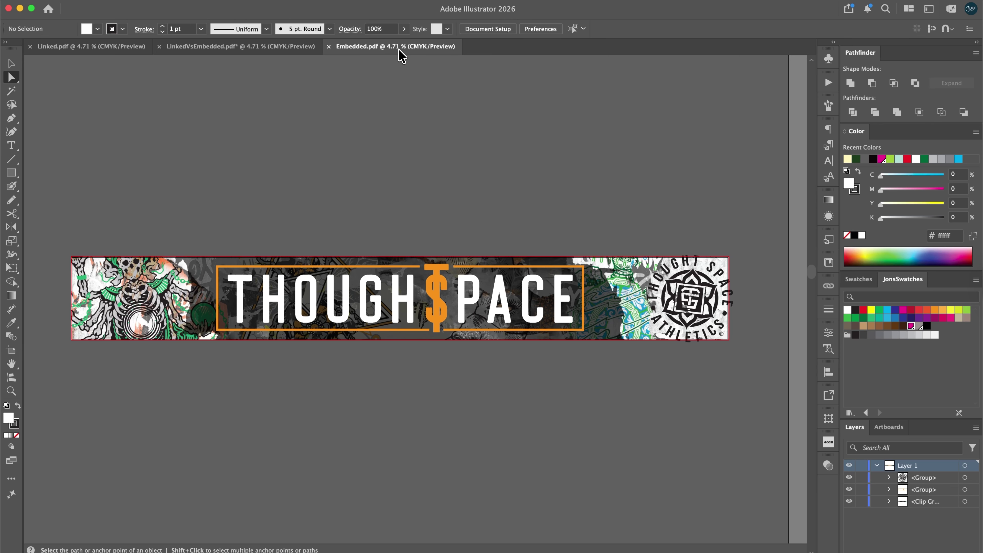
Step: Switch to Finder and select Embedded.pdf on the Desktop to check its file details
left_click(49, 552)
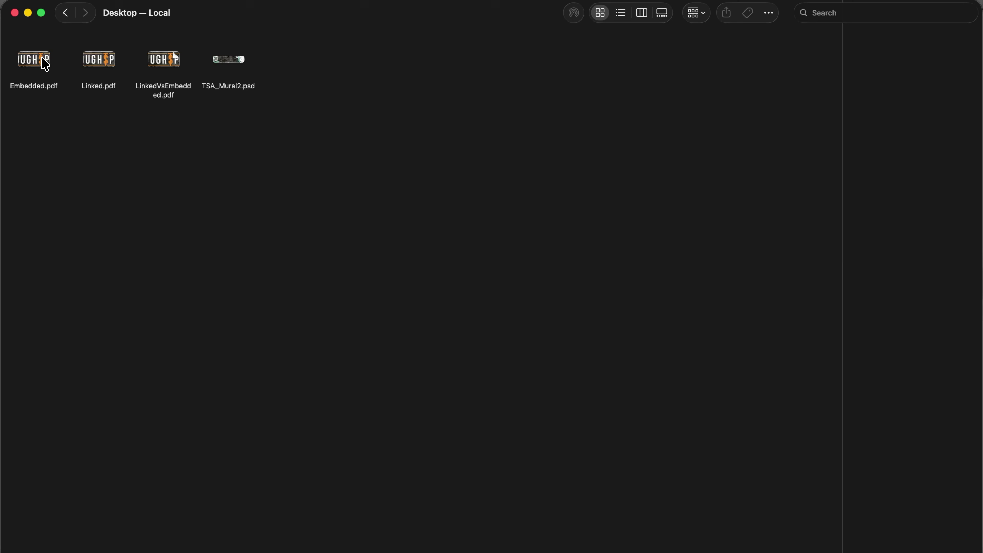
left_click(45, 65)
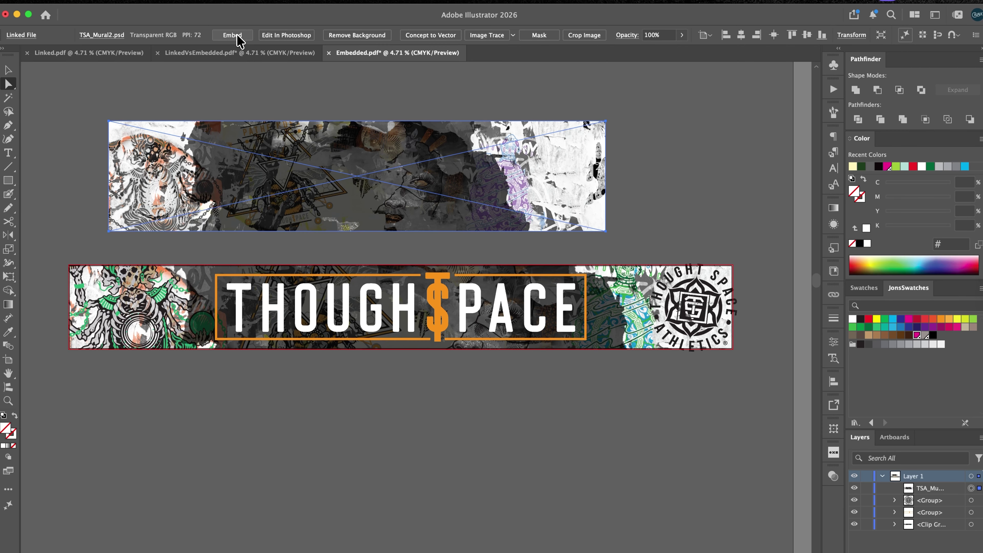
Step: Embed the placed TSA_Mural2.psd image in Embedded.pdf, undo its stray duplicate and enlarge the image to cover the artboard
left_click(236, 36)
key("Return")
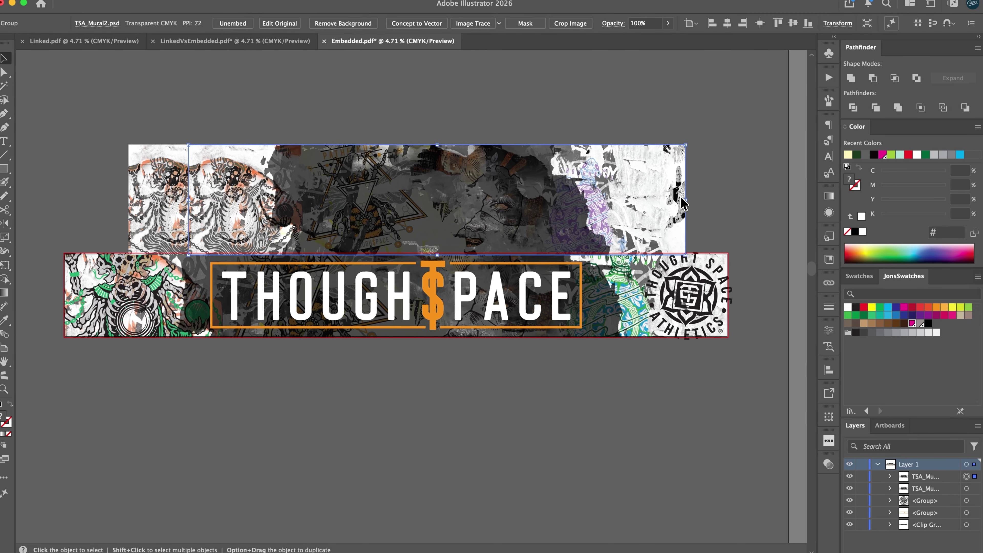
key("super+z")
key("super+z")
double_click(669, 209)
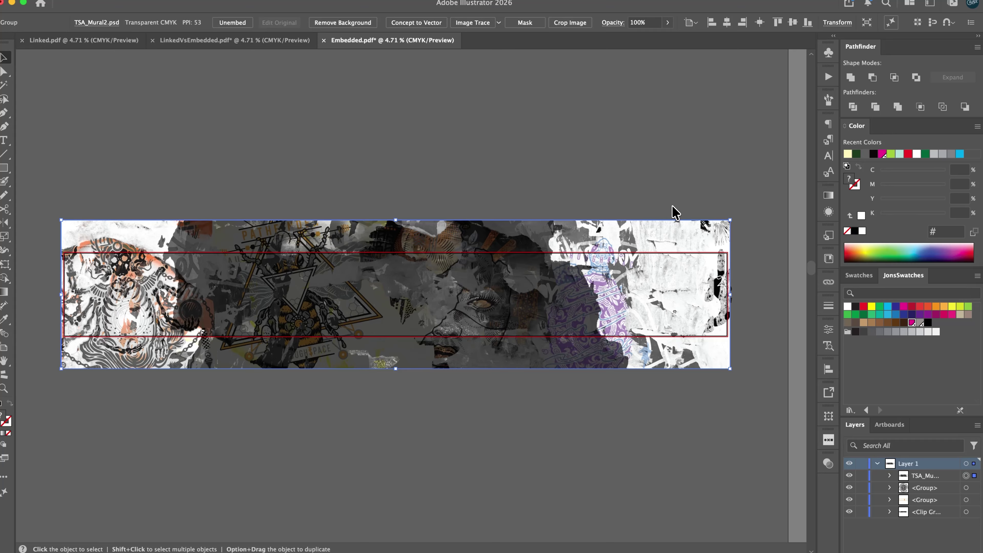
double_click(608, 192)
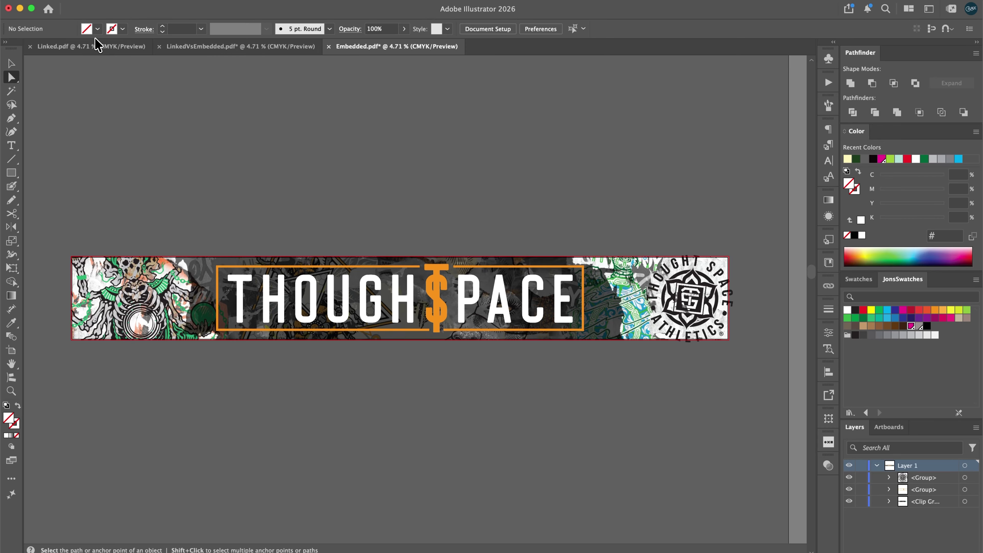
Step: In Linked.pdf, try relinking the TSA_Mural2.psd image, and open it for editing in Photoshop
left_click(95, 45)
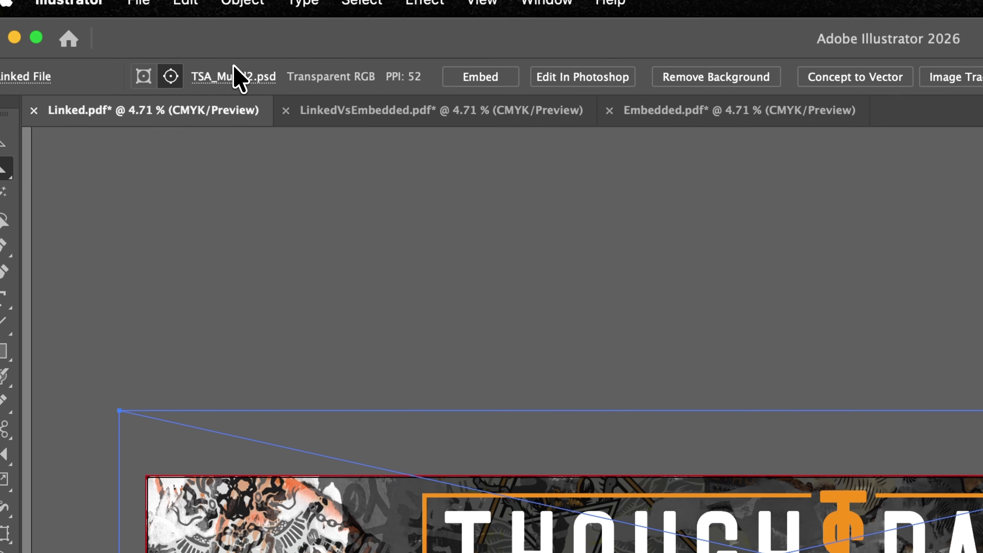
left_click(234, 76)
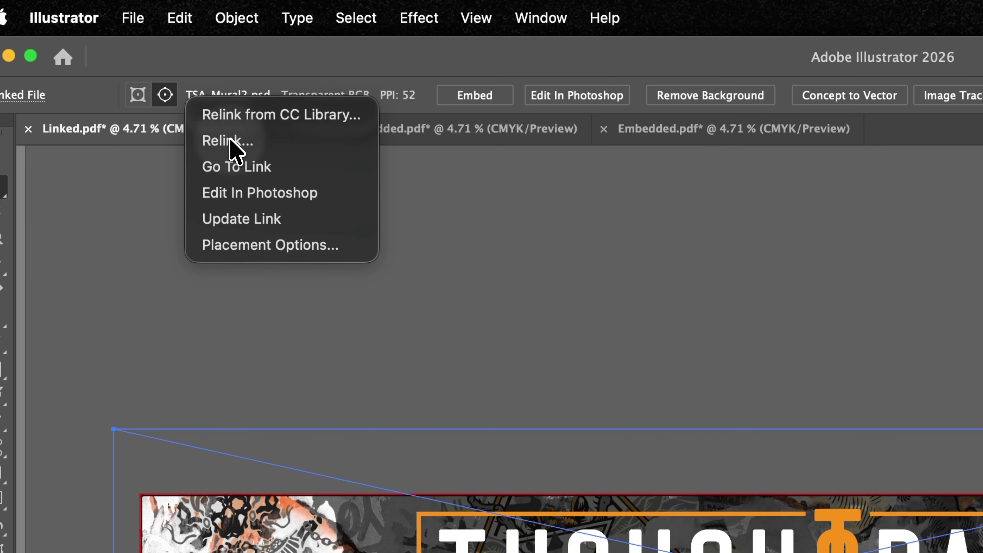
left_click(235, 148)
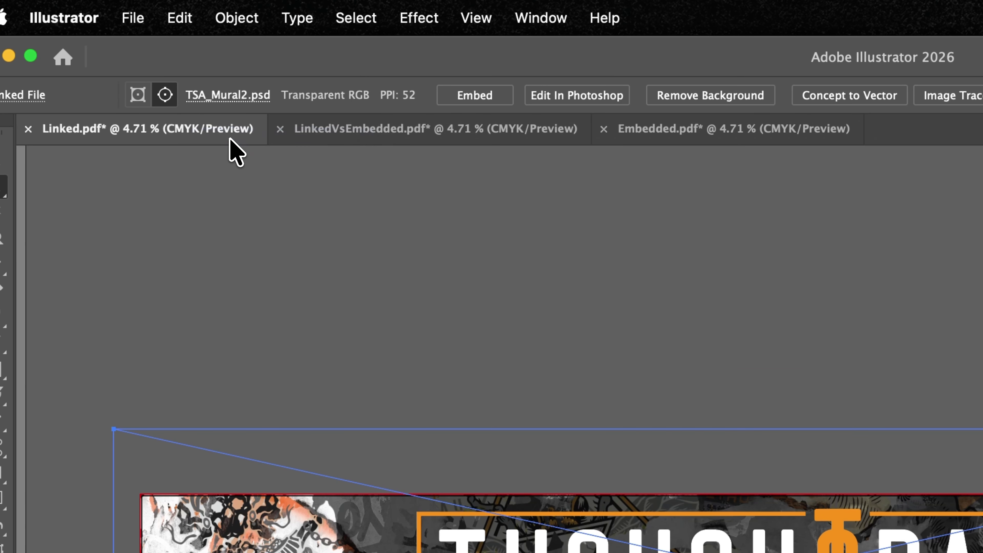
left_click(735, 283)
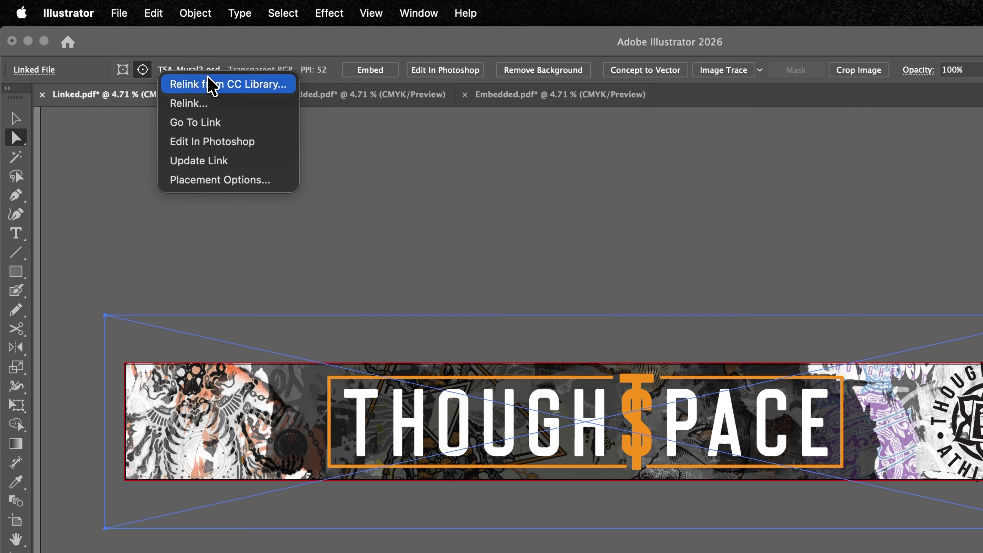
left_click(220, 144)
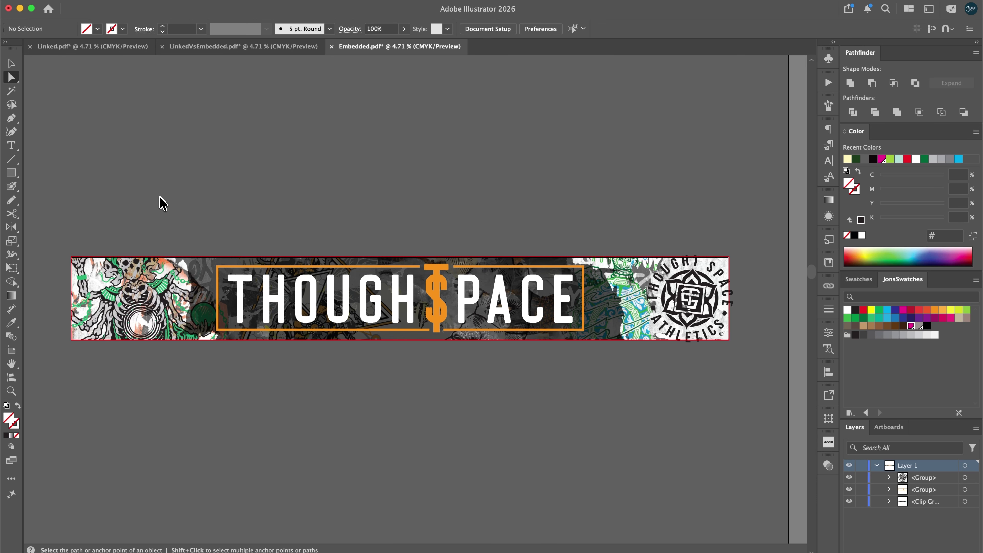
Step: Unembed the mural image in Embedded.pdf, saving it to the Desktop as the Photoshop file Test.psd
left_click(152, 280)
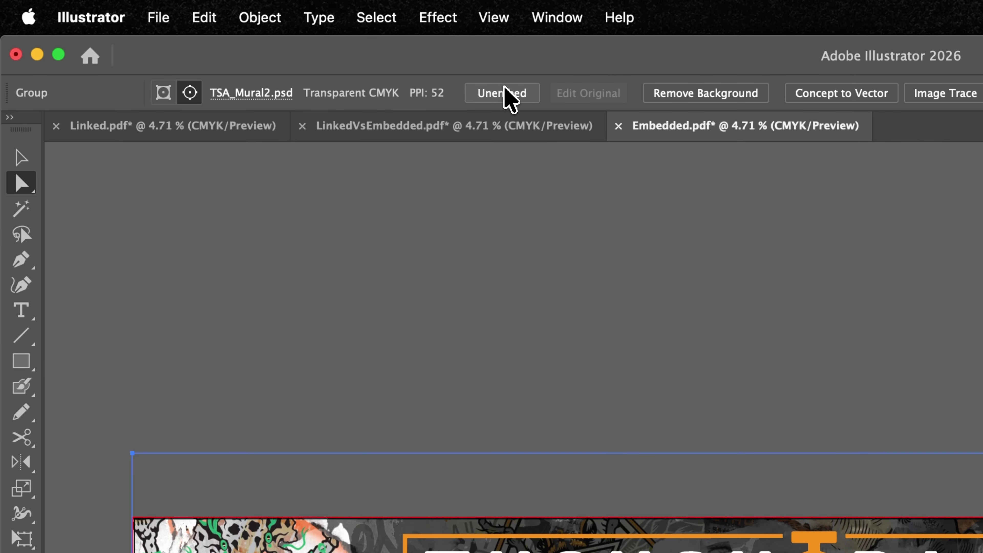
left_click(502, 93)
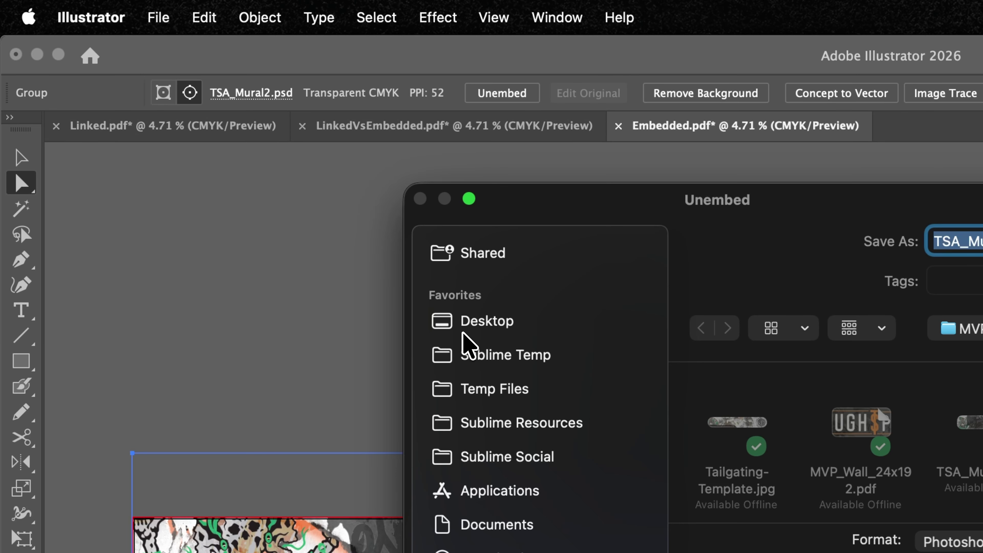
left_click(483, 321)
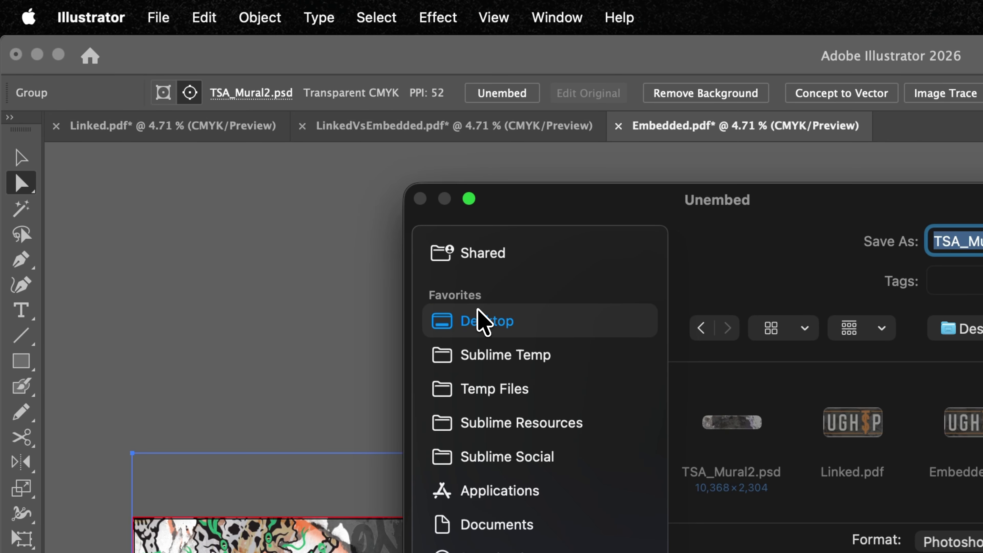
type("Test.psd")
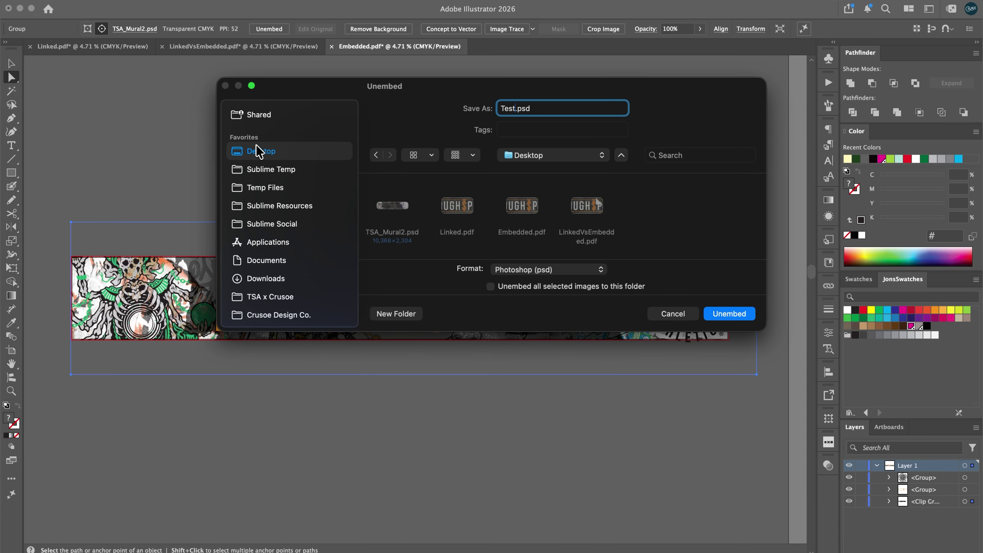
key("Return")
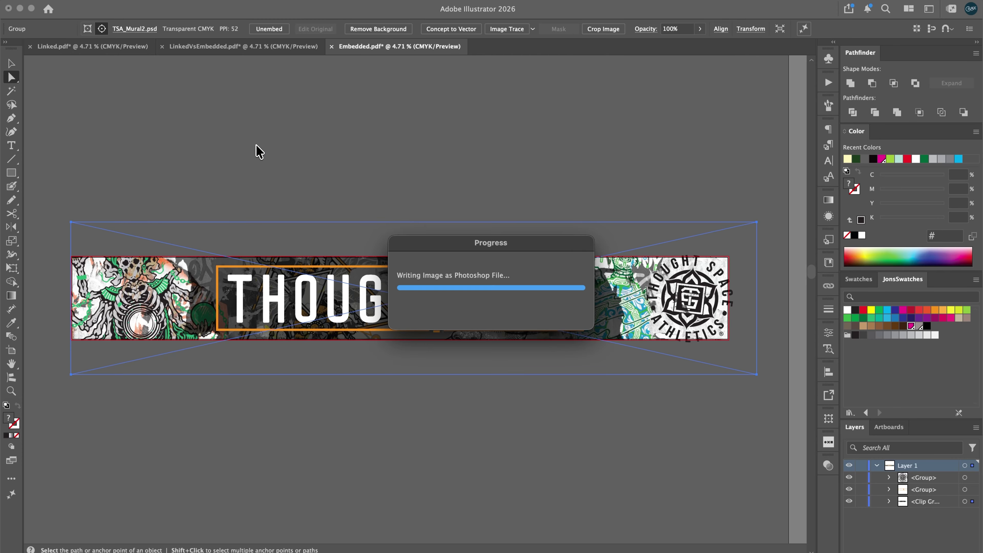